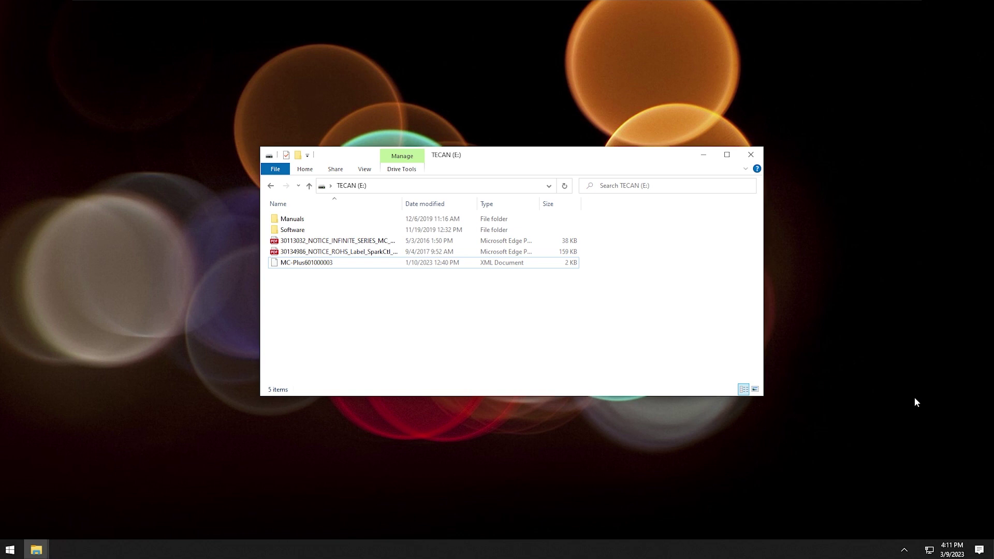
Open Software, then the 30164055_MultiCheck_Infinite_200_Pro_V1_4_3_0 folder holding MCInfinite200Pro.1.4.3.Setup.
click(915, 402)
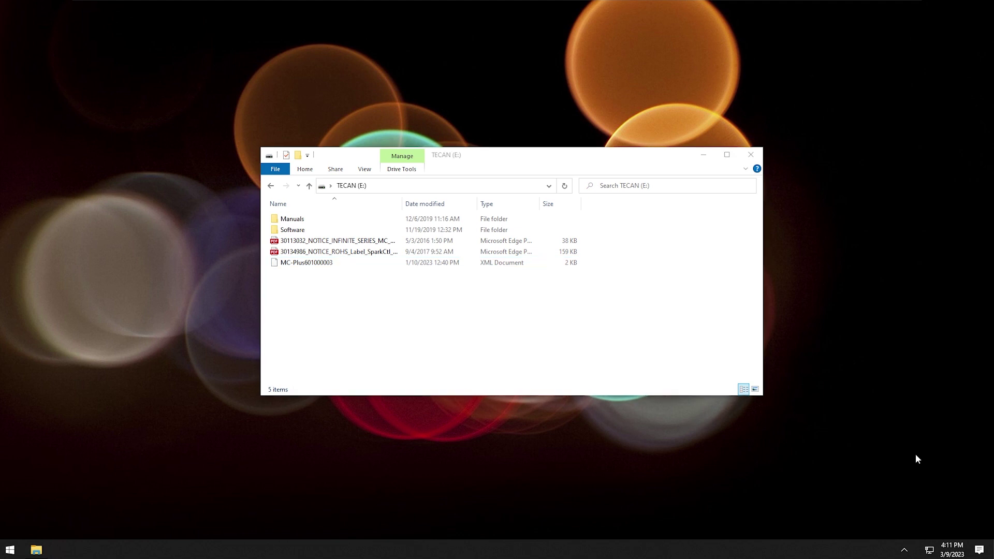
double_click(283, 230)
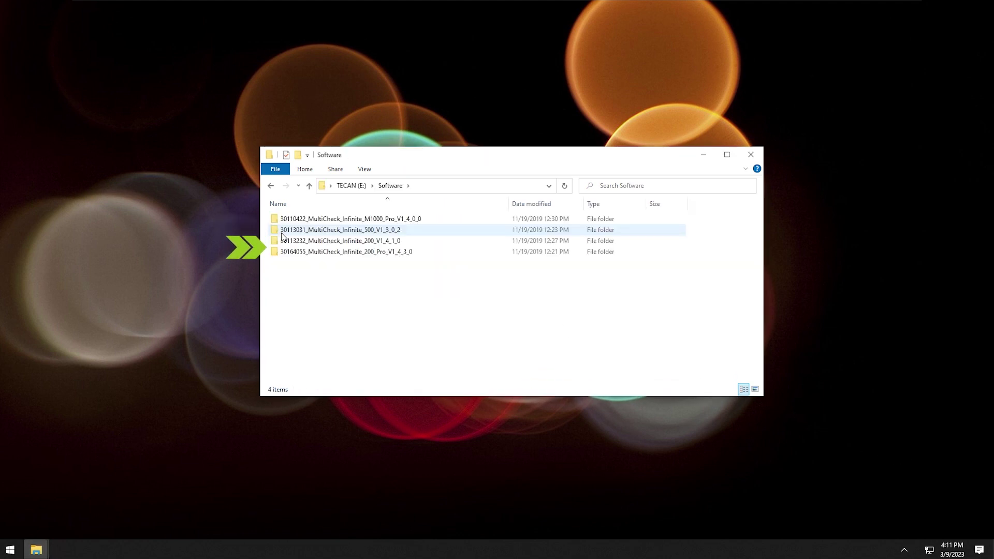
double_click(300, 254)
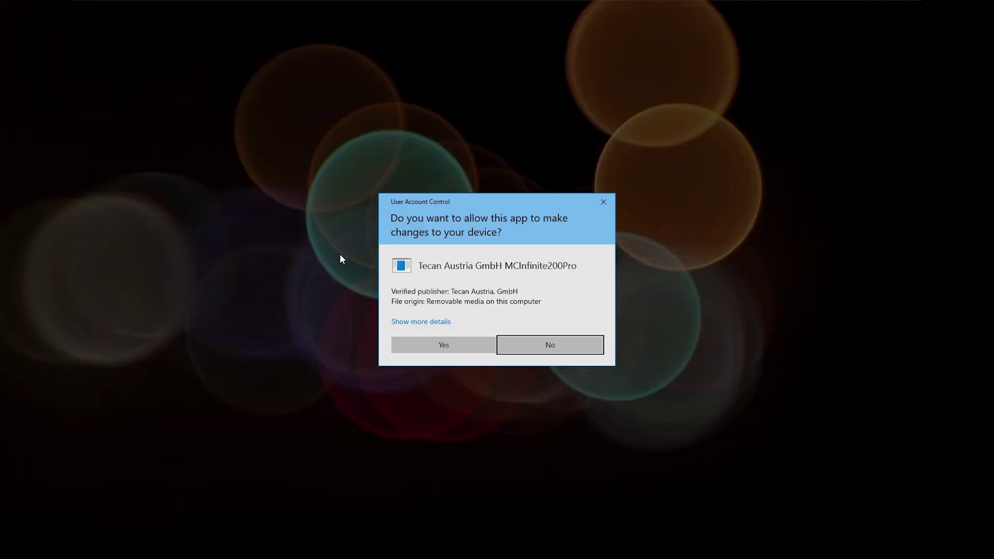
Allow the installer, then install prerequisites including Visual C++ 2005 and Tecan User Management Server V1.1.
click(420, 342)
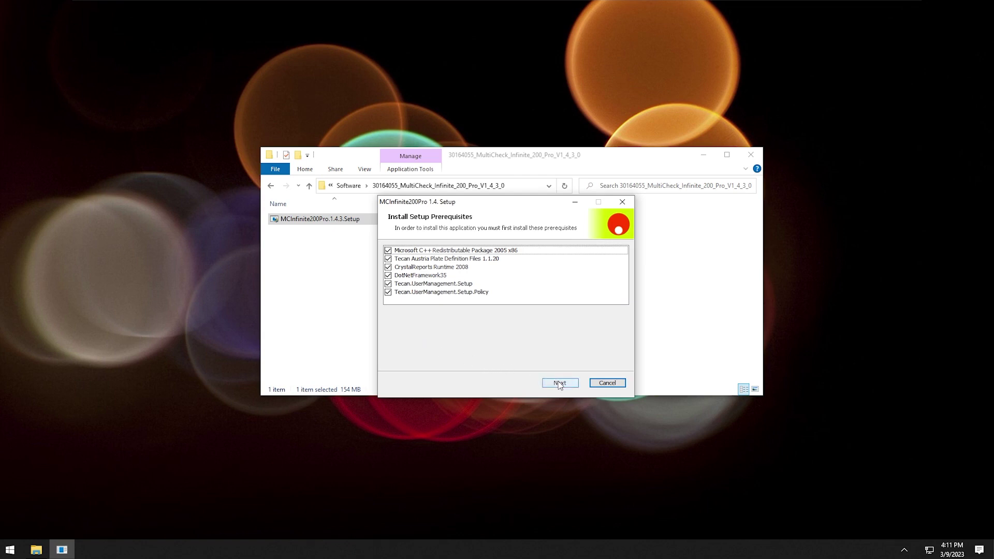
click(559, 384)
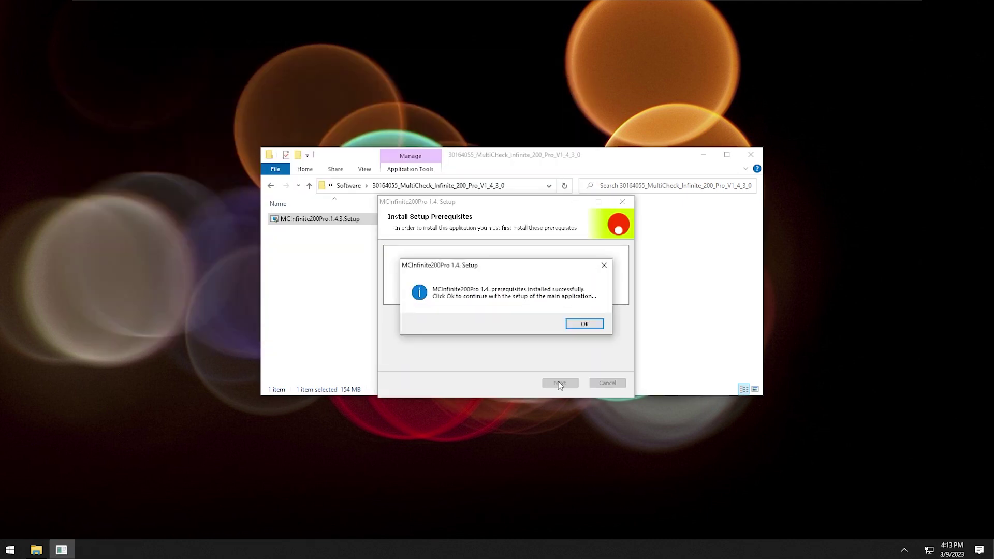
click(581, 326)
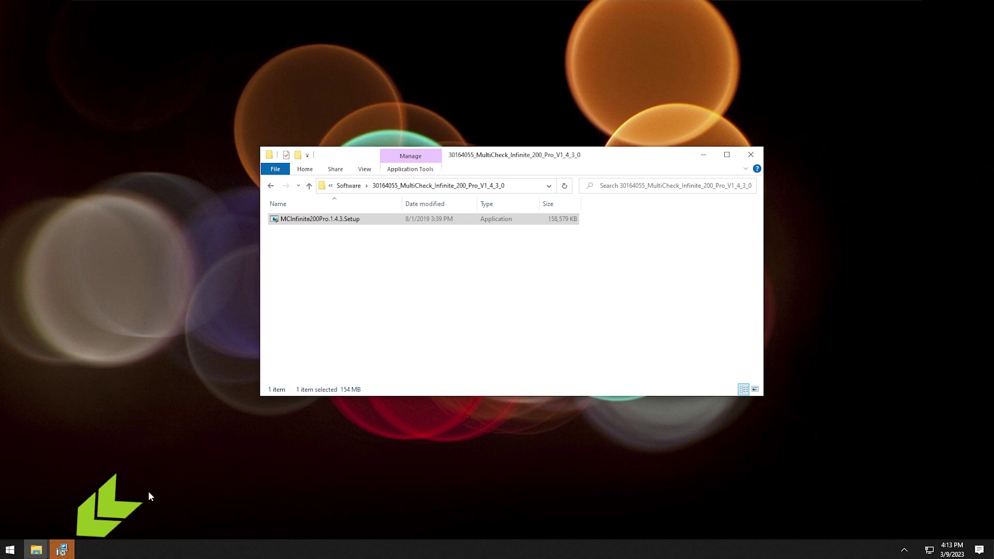
Install MC-Infinite 200 Pro 1.4 to the default folder with its device driver, then restart.
click(60, 552)
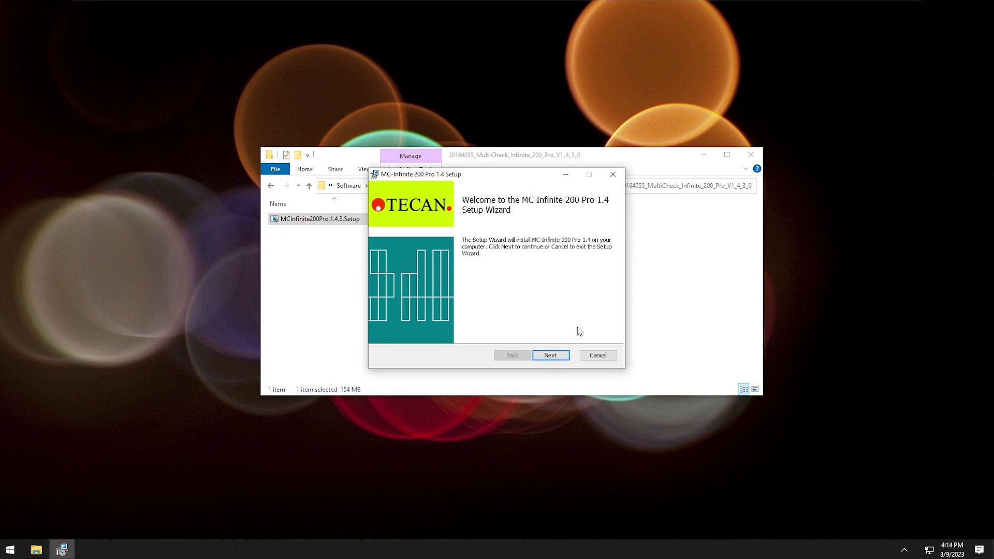
click(562, 356)
click(561, 357)
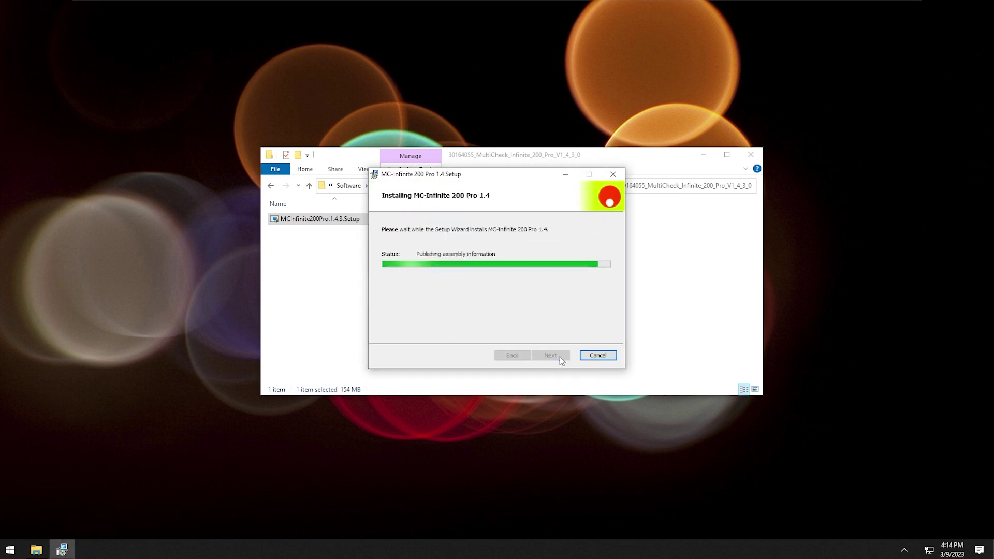
click(546, 274)
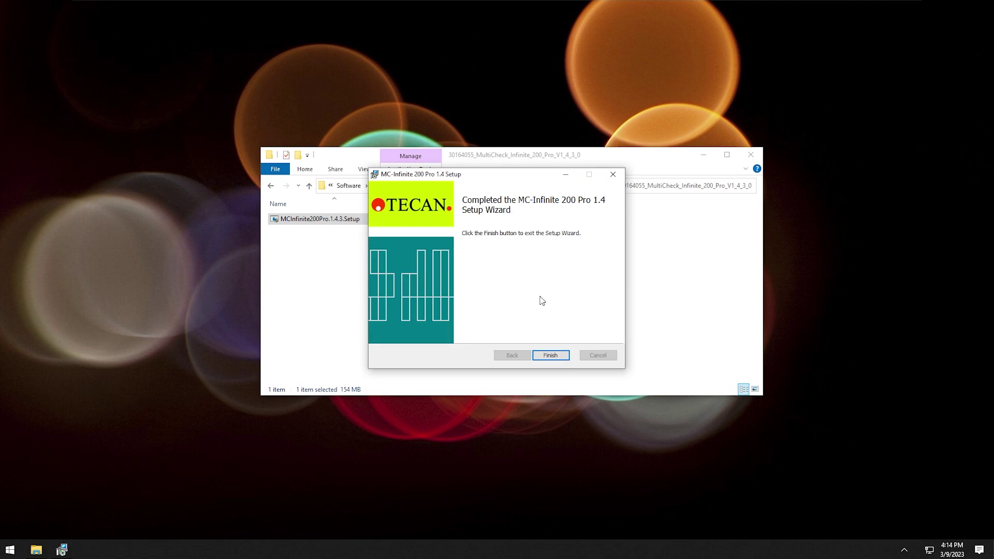
click(550, 355)
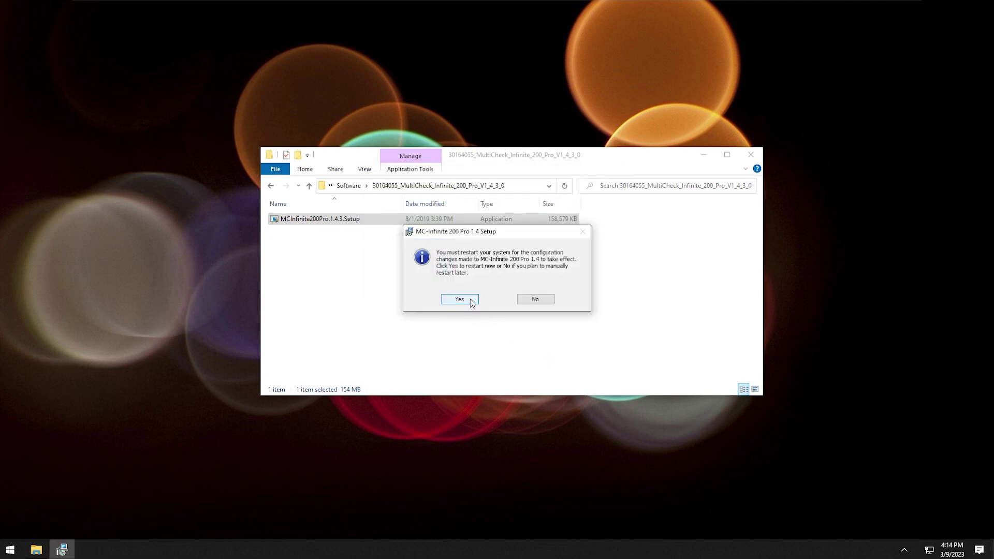
click(470, 299)
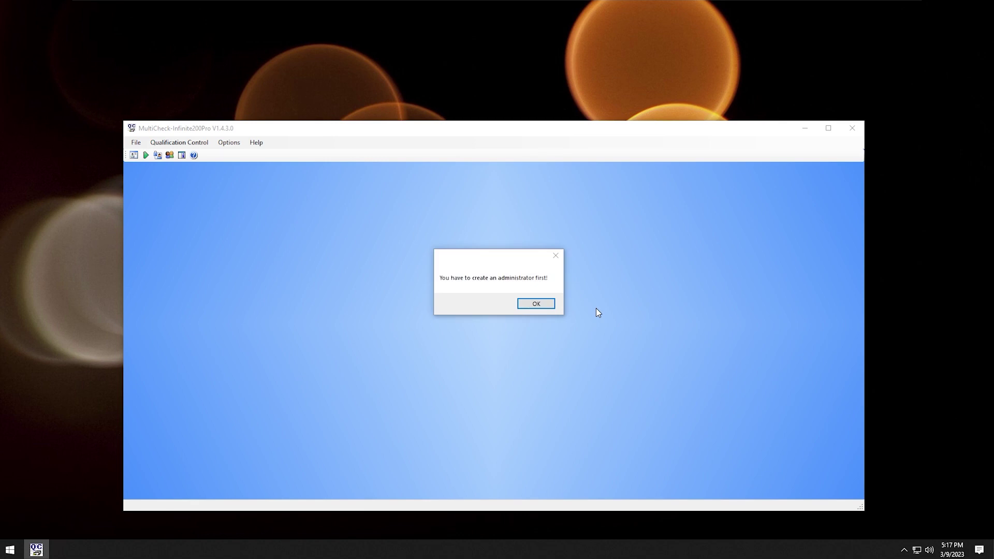
Create an administrator user with administrator roles, then log in with its password.
click(536, 304)
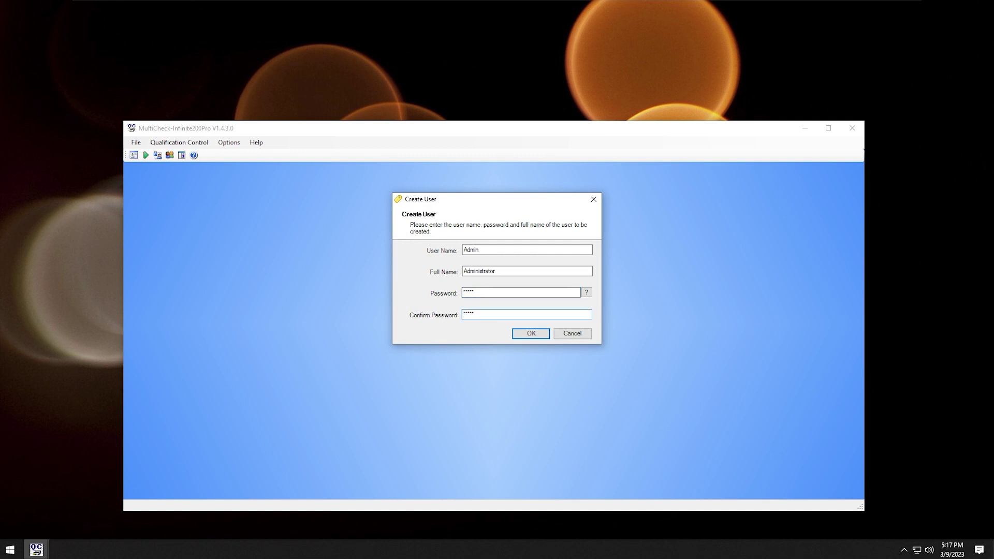
key(Return)
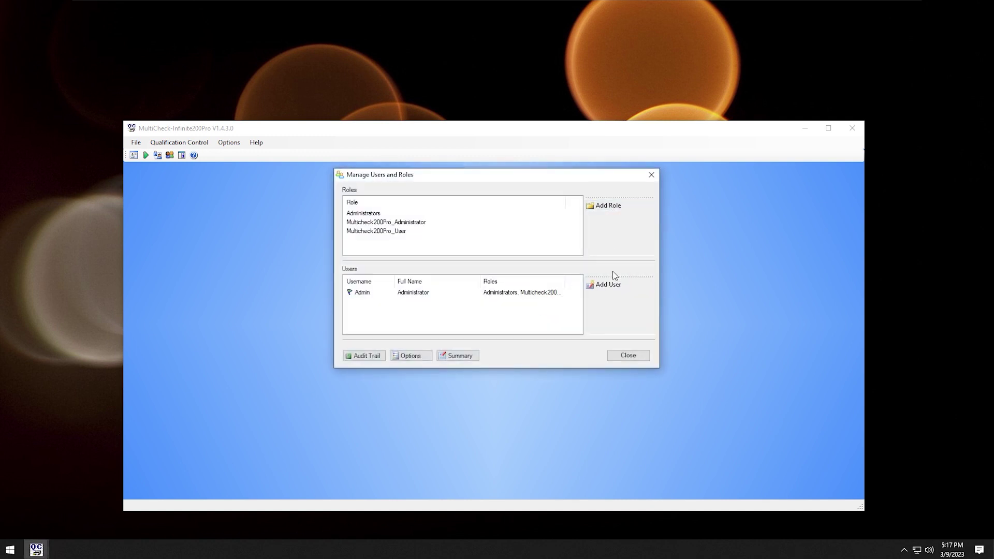
click(637, 355)
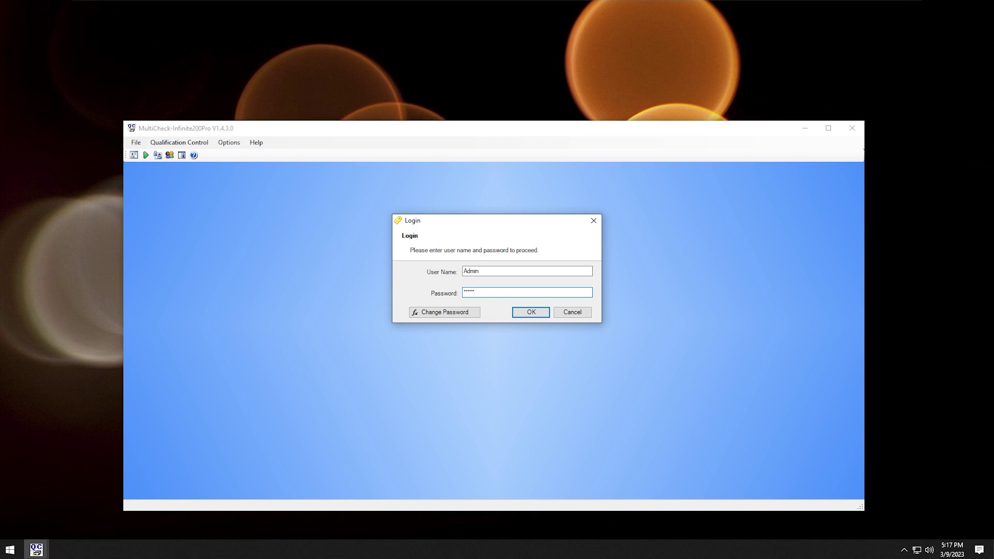
key(Return)
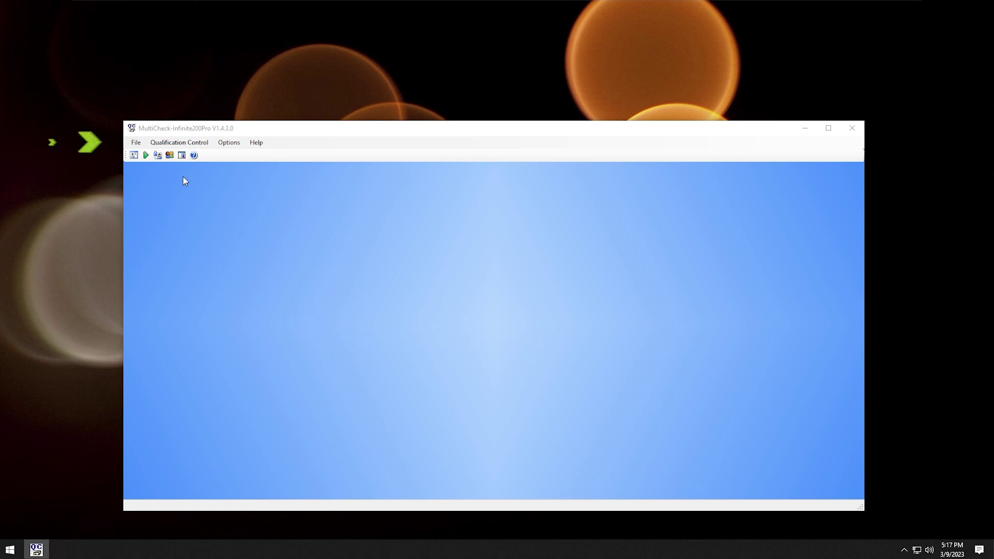
Update the norm file using MC-Plus601000003.xml from the TECAN (E:) drive.
click(135, 143)
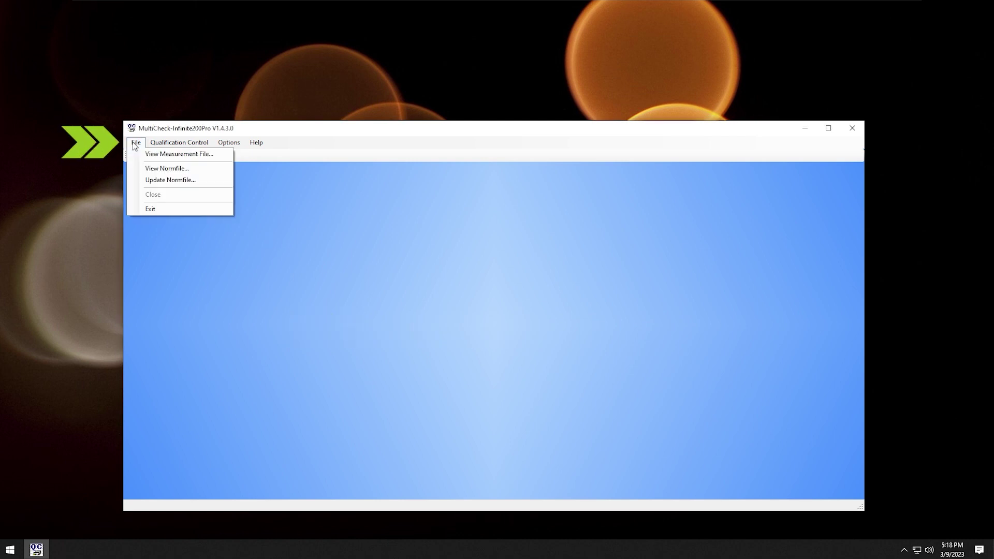
click(165, 180)
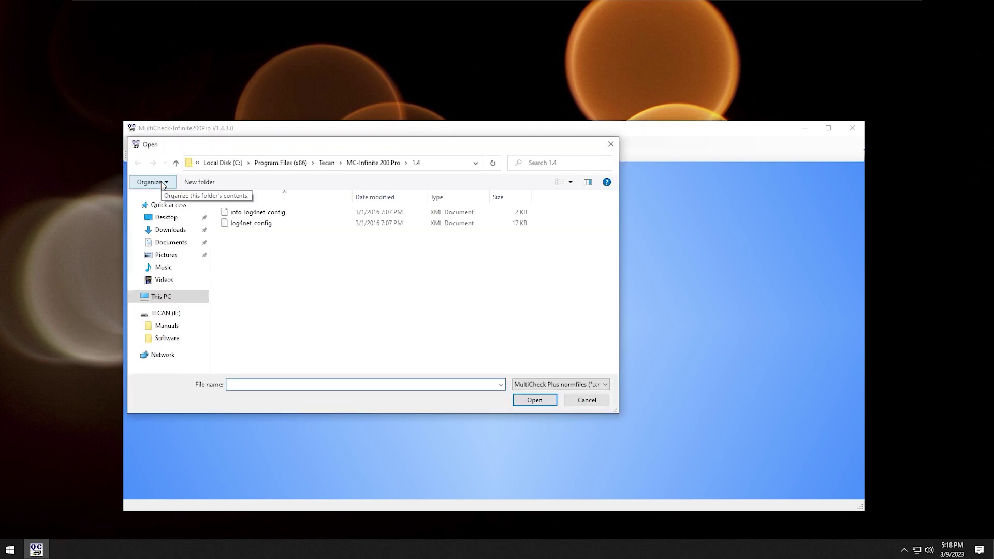
click(161, 315)
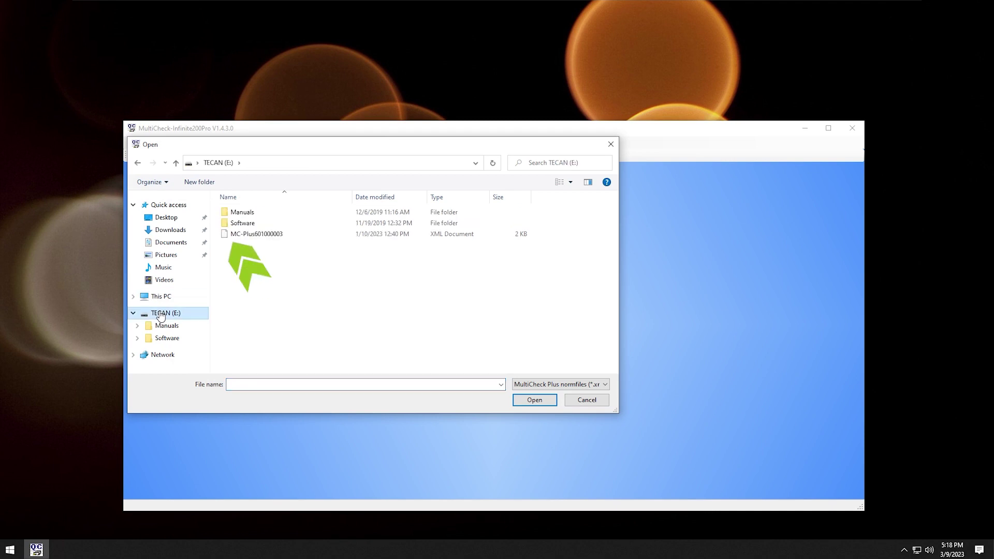
click(273, 235)
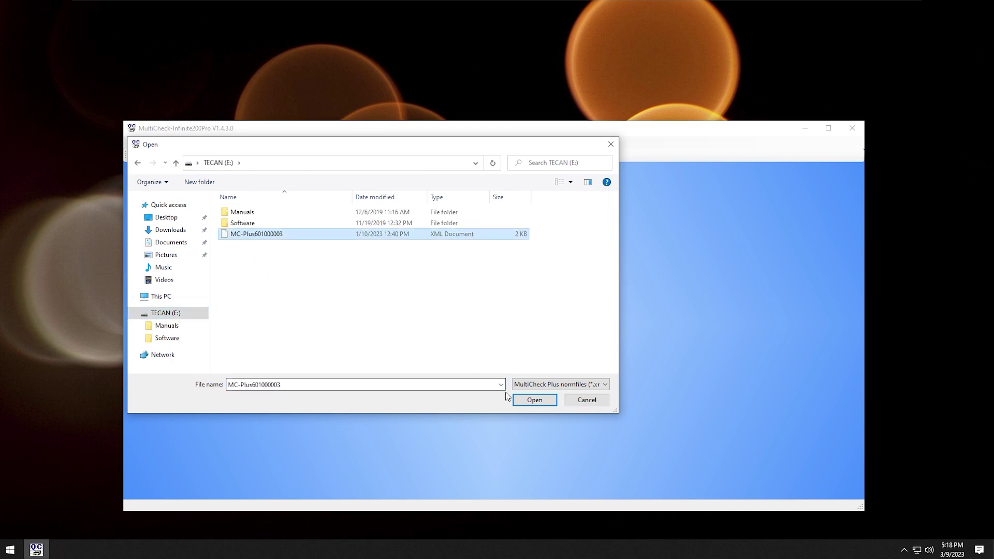
click(535, 400)
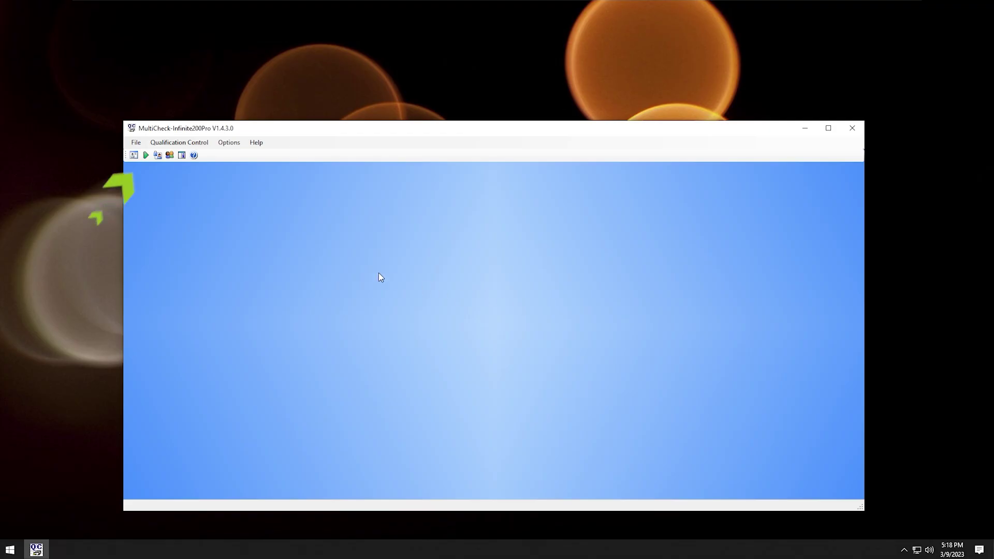
Start a measurement on infinite 200Pro as Admin with plate MC-Plus601000003.xml and all tests.
click(146, 157)
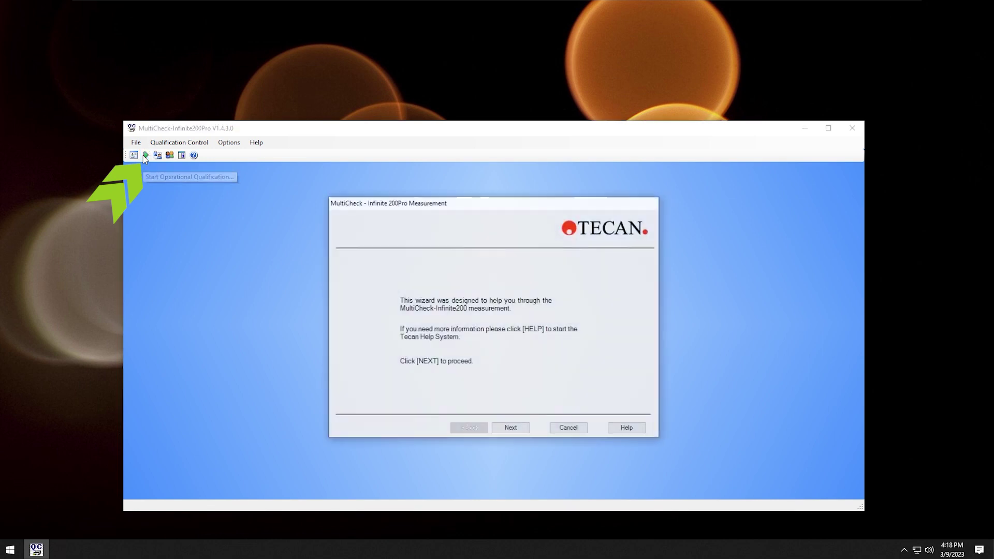
click(511, 429)
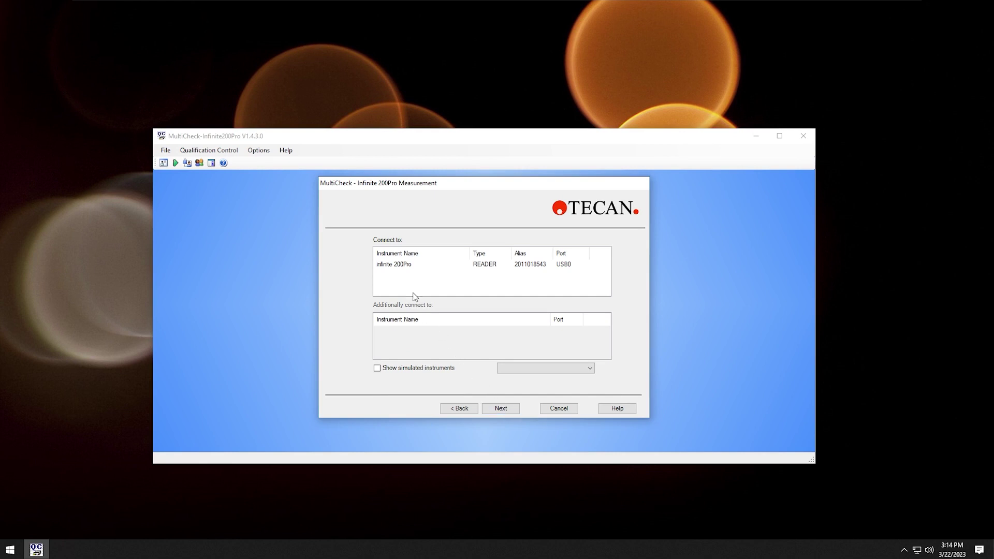
click(400, 265)
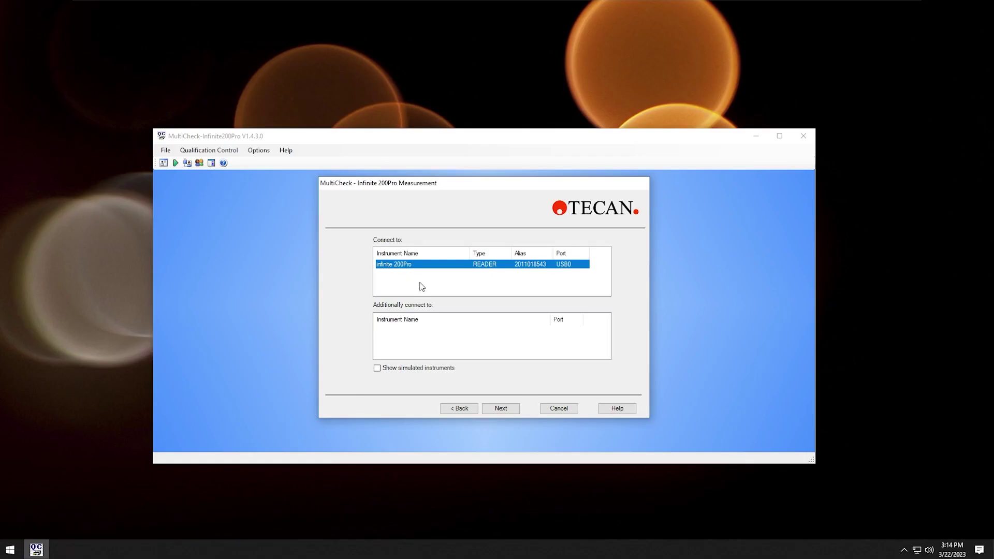
click(511, 409)
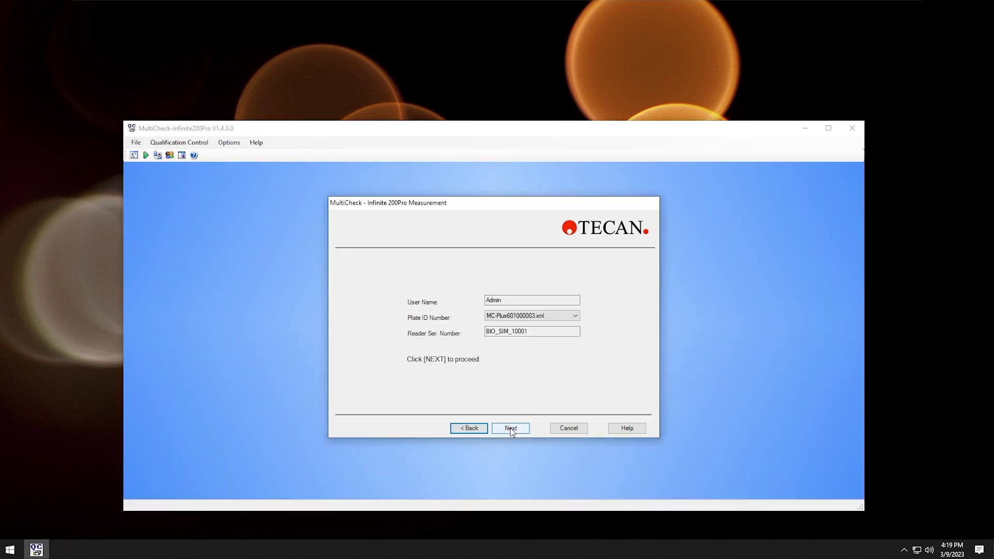
click(510, 428)
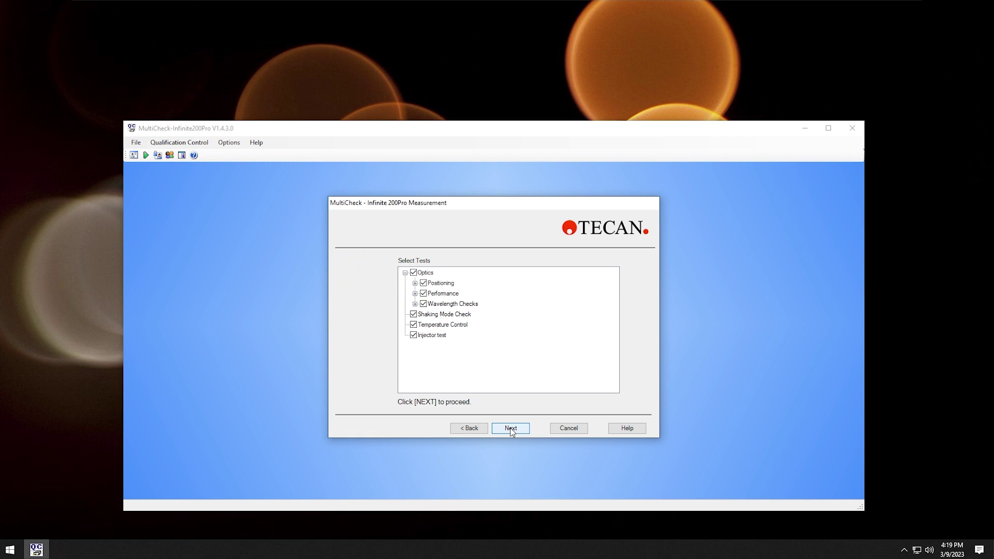
click(511, 429)
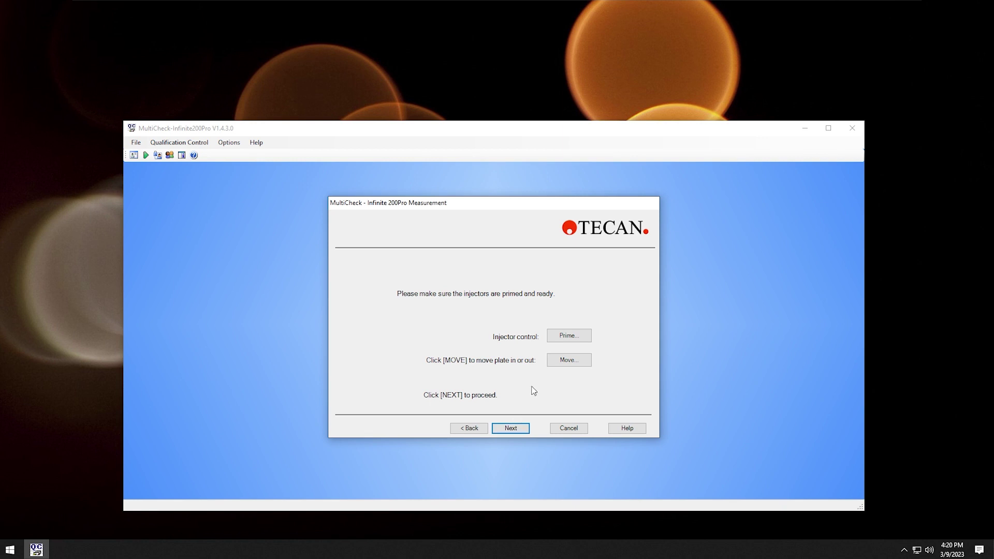
Check injector A and B priming settings in Injector Maintenance, then advance to plate insertion.
click(560, 337)
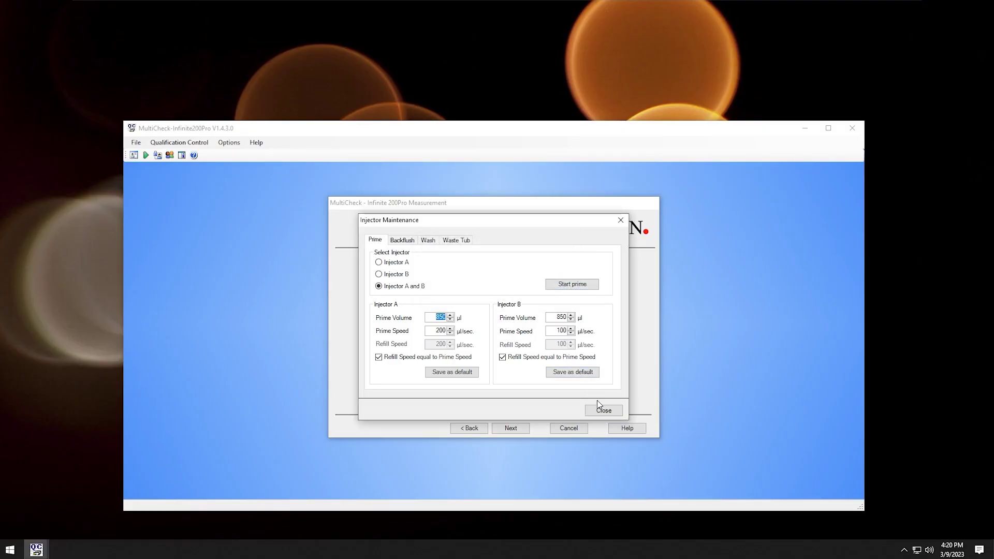
click(601, 410)
click(519, 429)
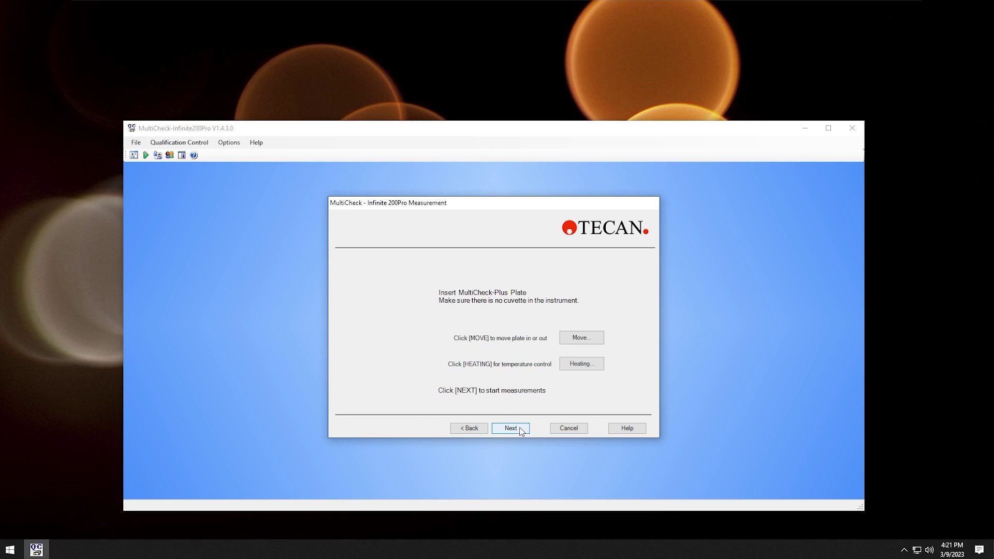
Start the qualification measurements and confirm the plate LED is switched on.
click(521, 432)
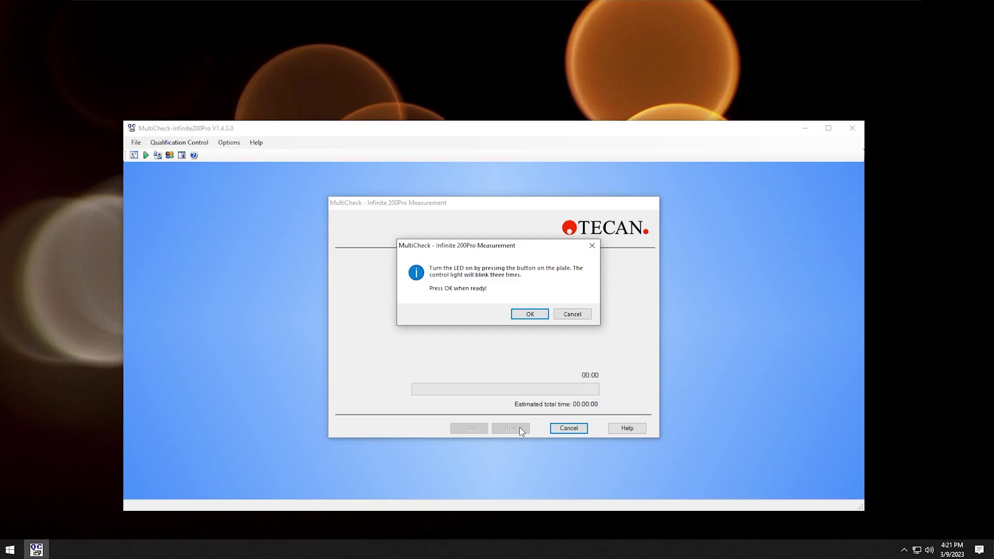
click(529, 314)
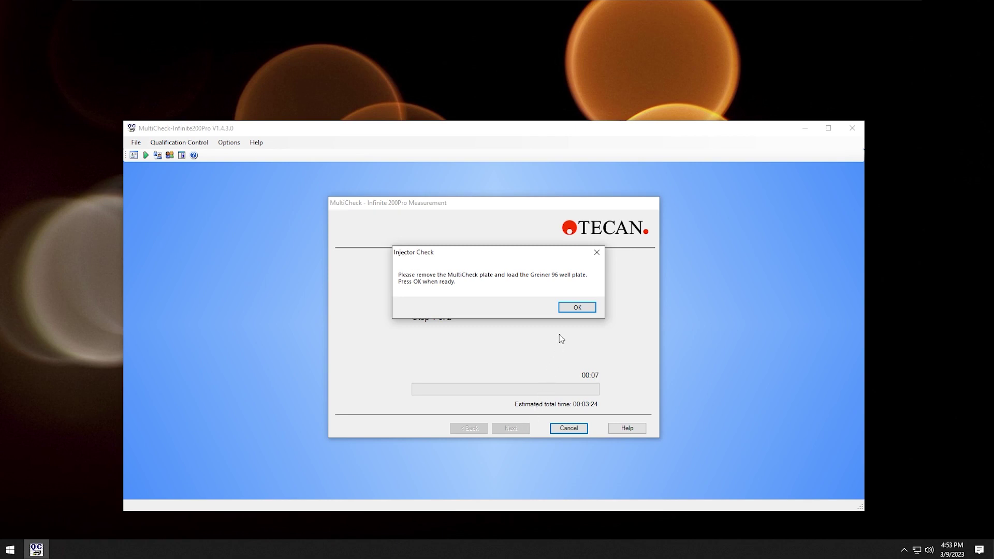
Confirm the Greiner 96-well plate is loaded and both 96- and 384-well plates filled correctly.
click(569, 310)
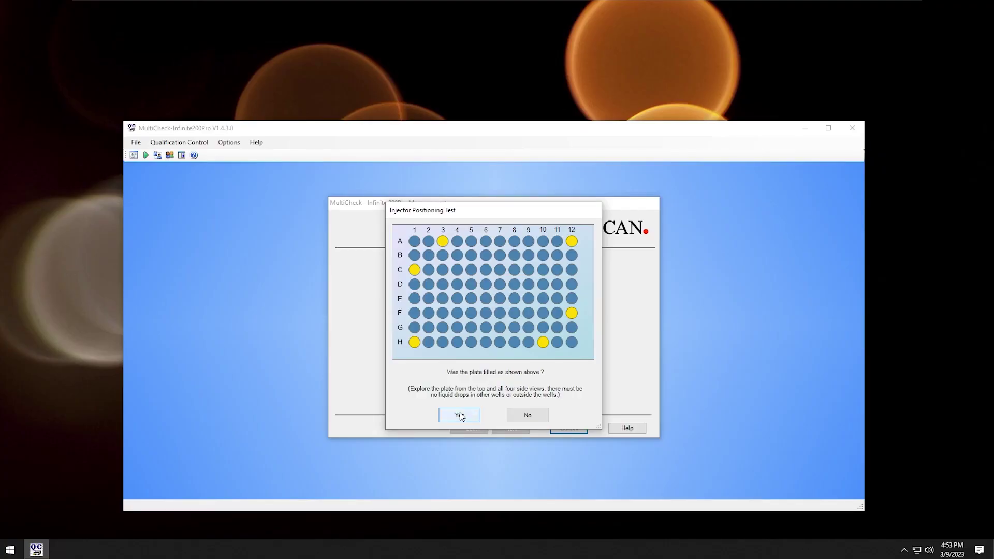
click(459, 416)
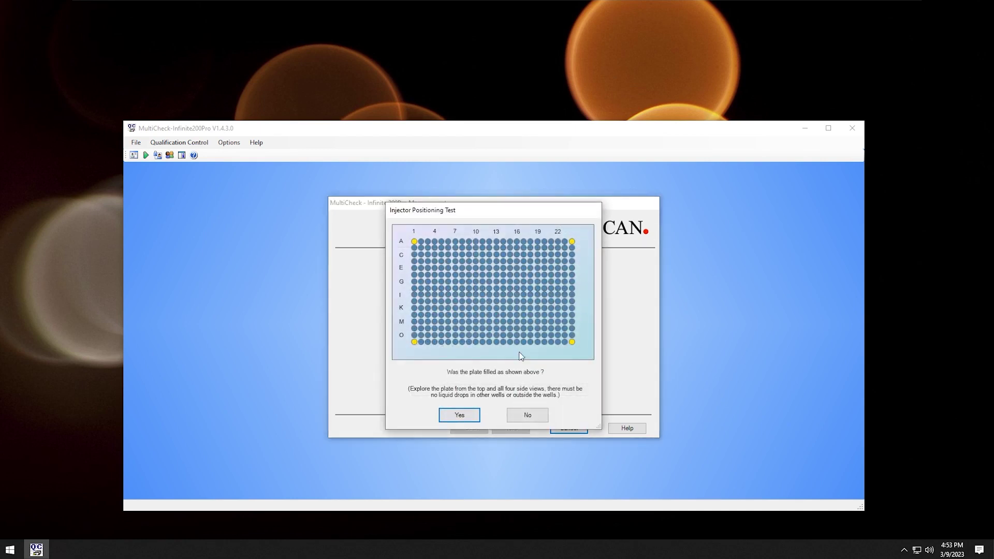
click(469, 413)
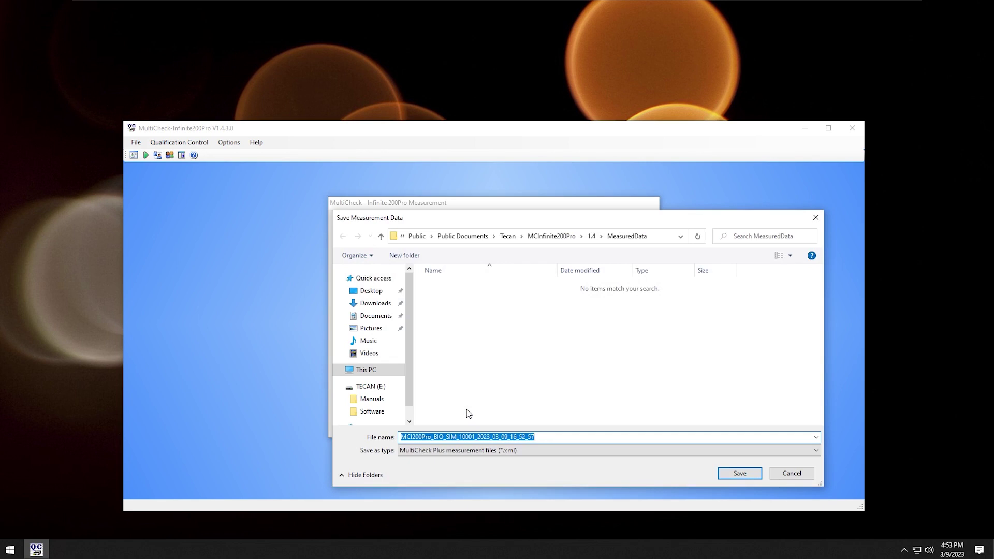
Save the measurement data as MCI200Pro_BIO_SIM_10001_2023_03_09_16_52_57.xml.
click(728, 474)
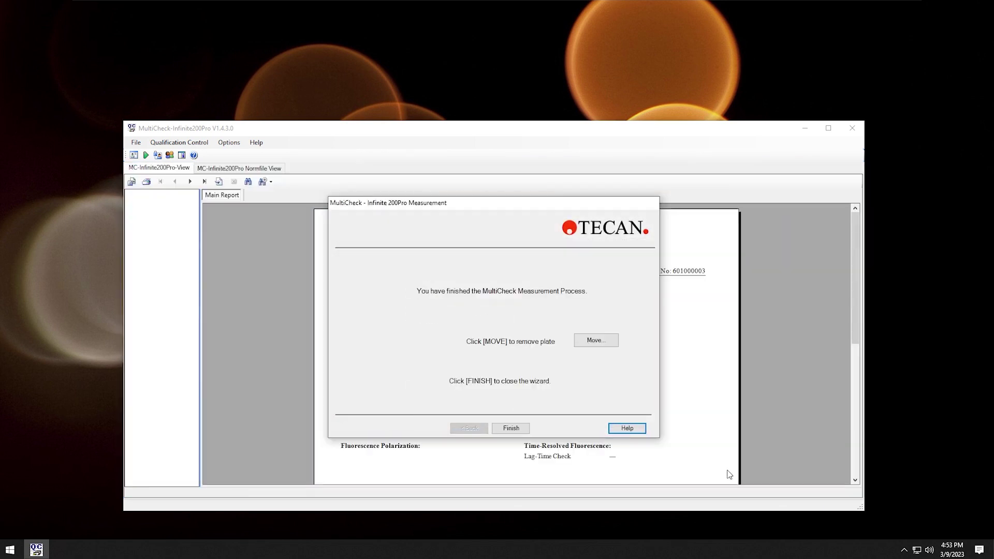